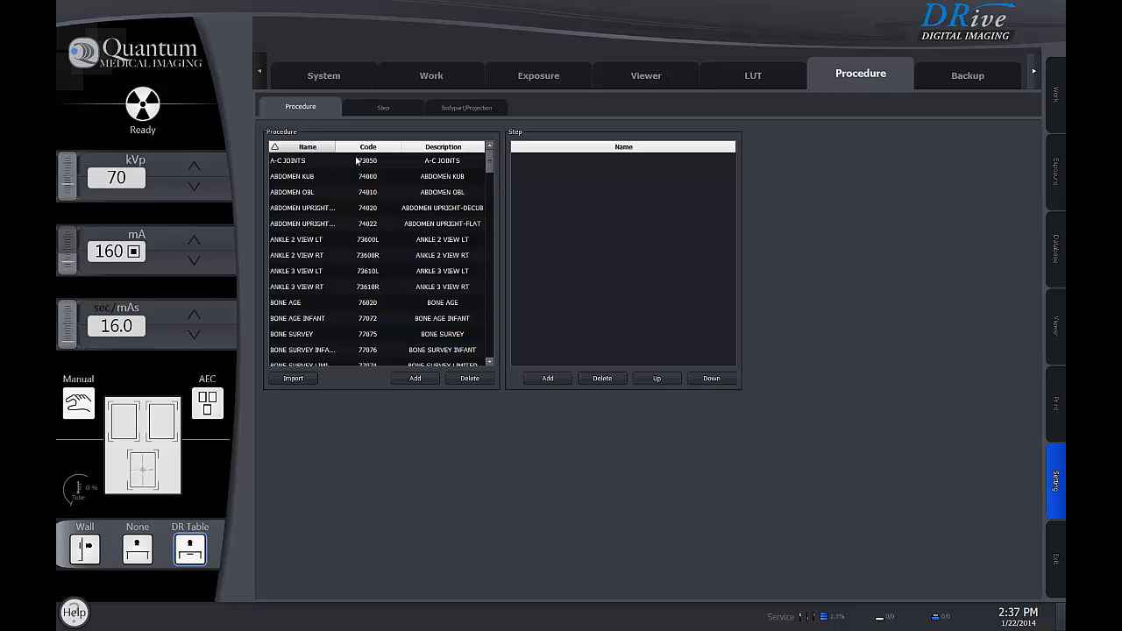
Step: Sort the procedure list by code and again by name, and inspect the codes and steps of ANKLE 2 VIEW LT and RT
left_click(373, 154)
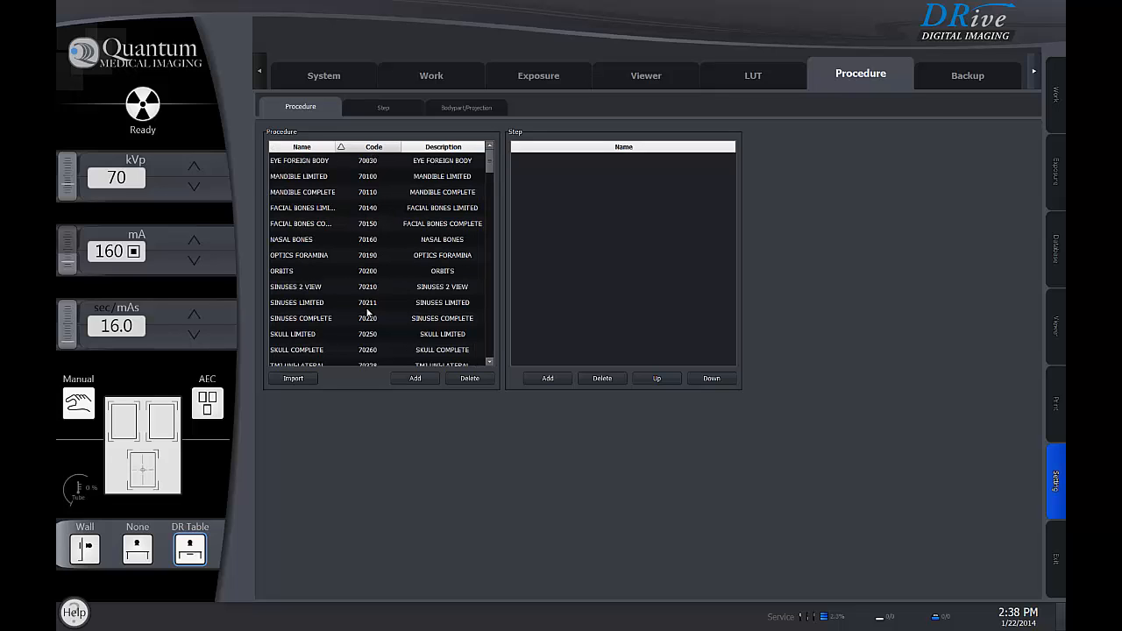
left_click(320, 151)
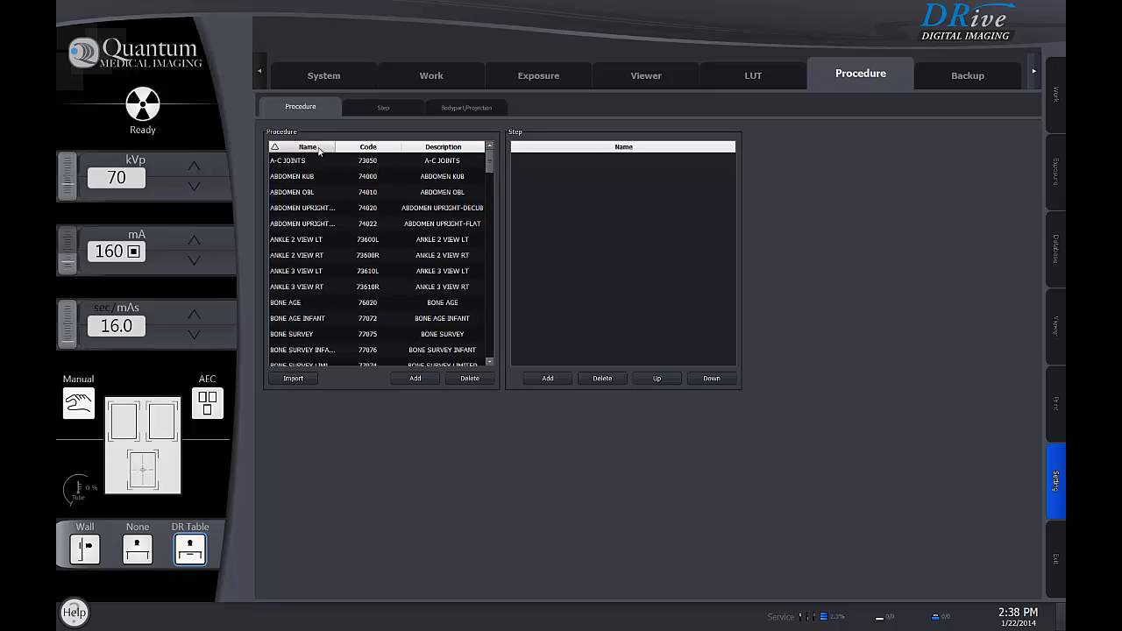
left_click(302, 244)
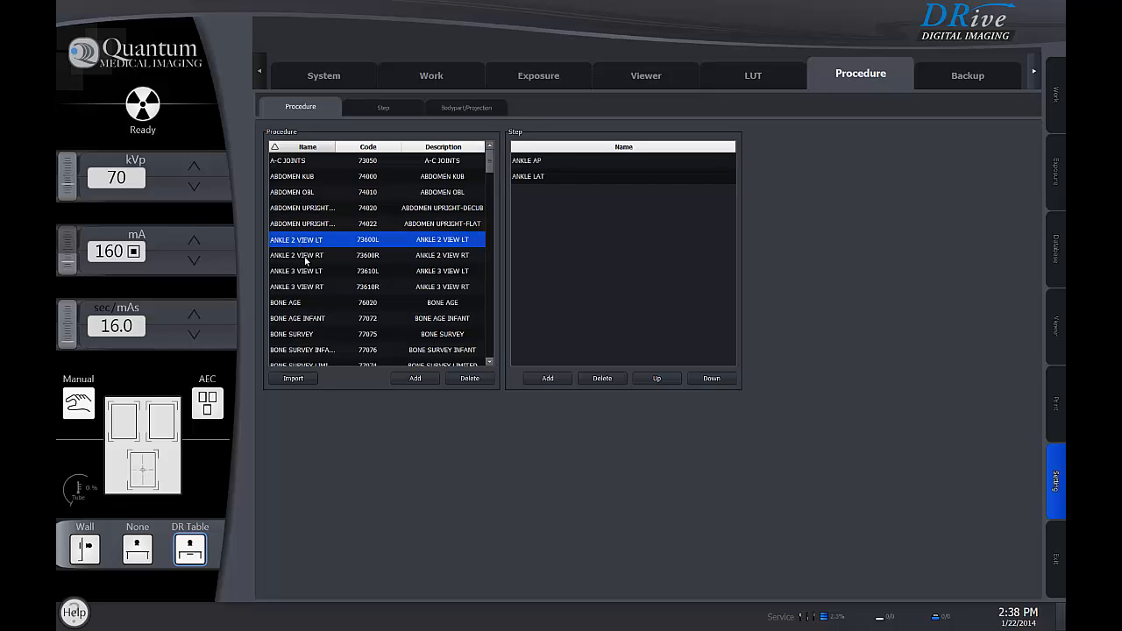
left_click(368, 241)
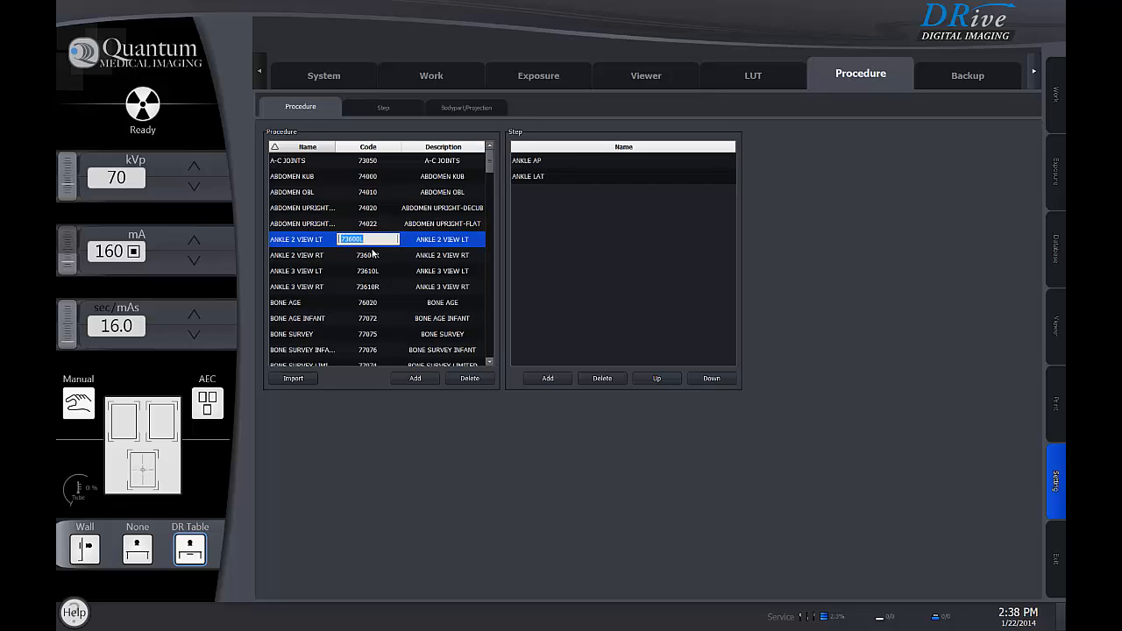
left_click(313, 258)
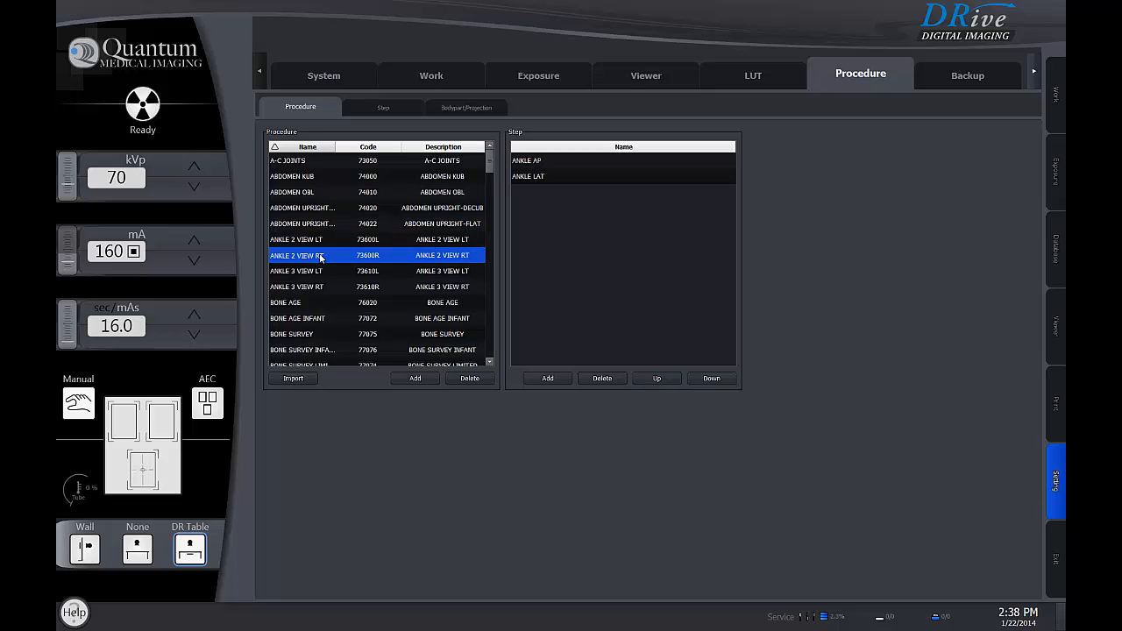
left_click(376, 255)
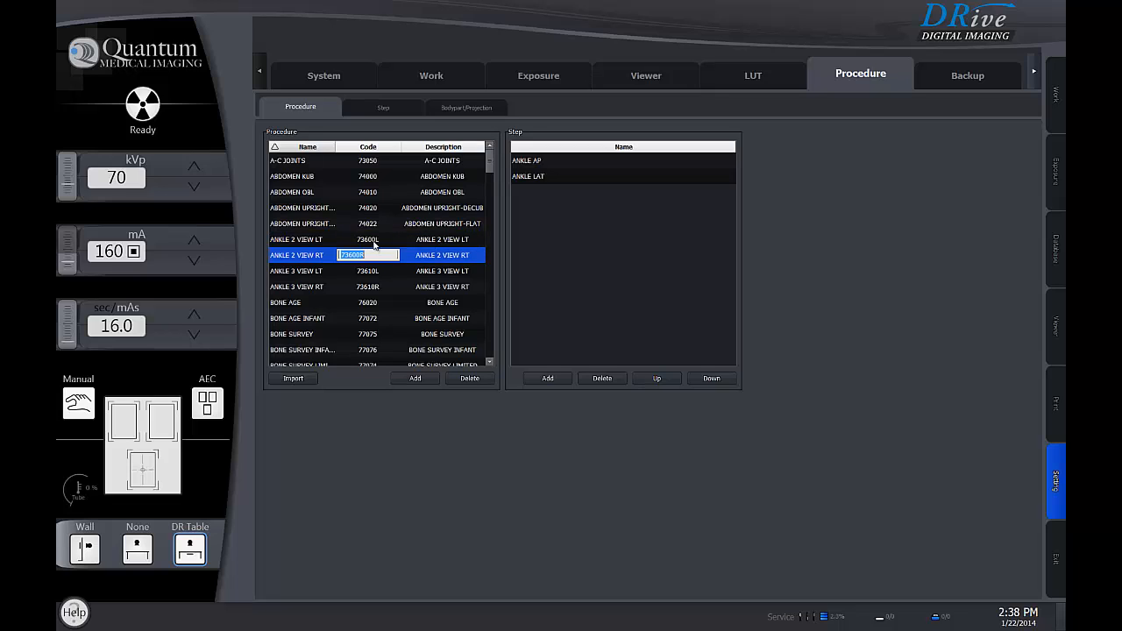
left_click(517, 177)
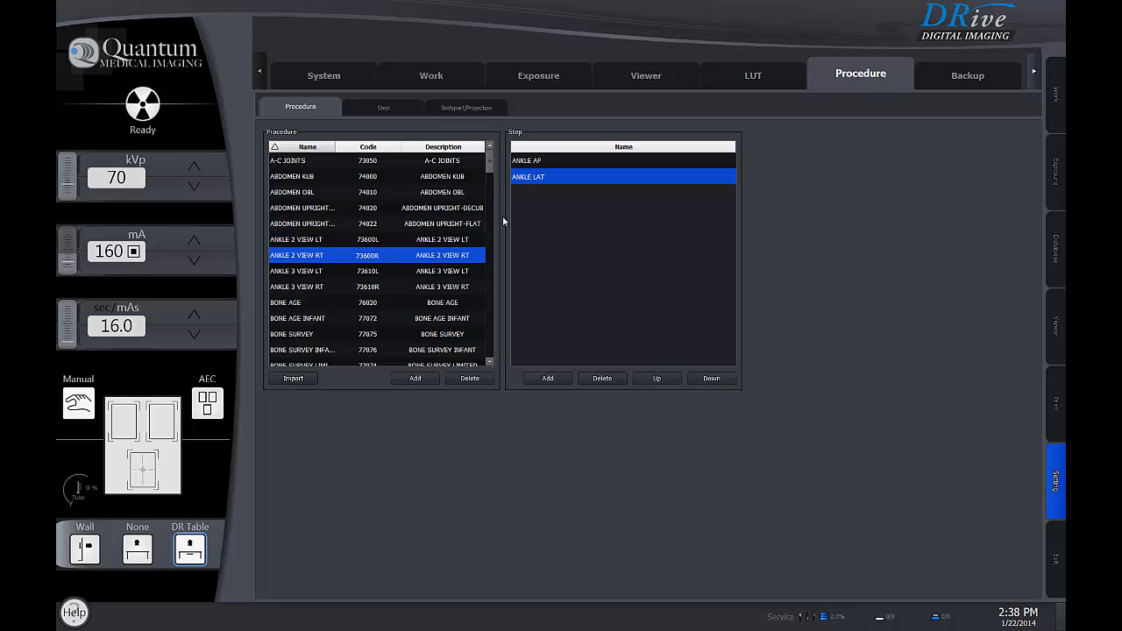
Step: Inspect the AP, OBL and LAT steps assigned to the ANKLE 3 VIEW LT procedure
left_click(315, 274)
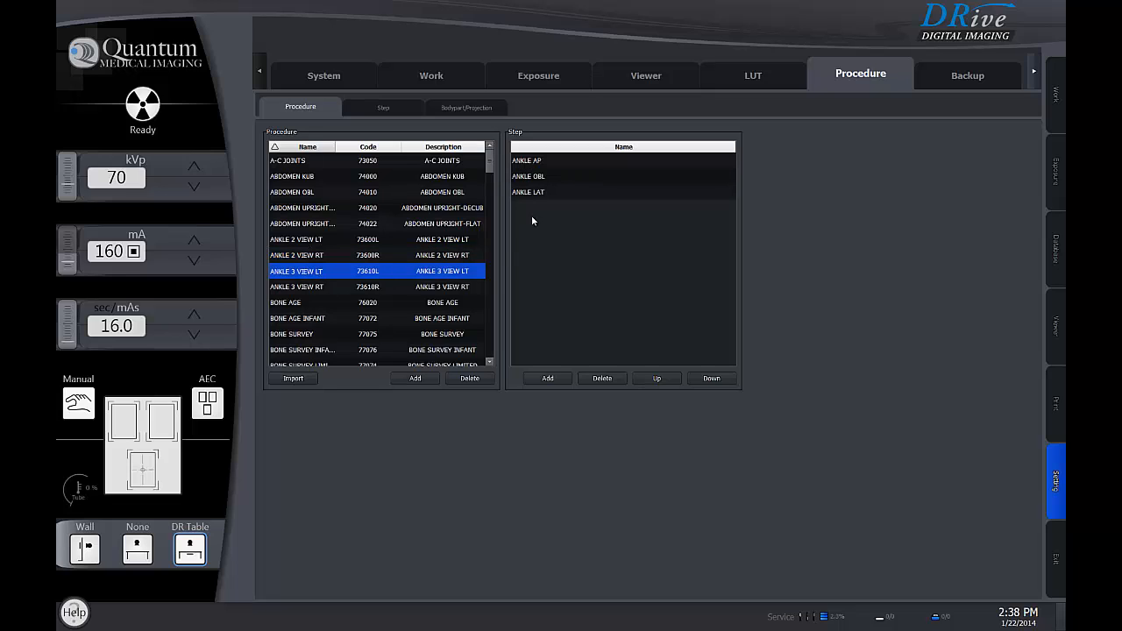
left_click(542, 162)
left_click(540, 177)
left_click(540, 195)
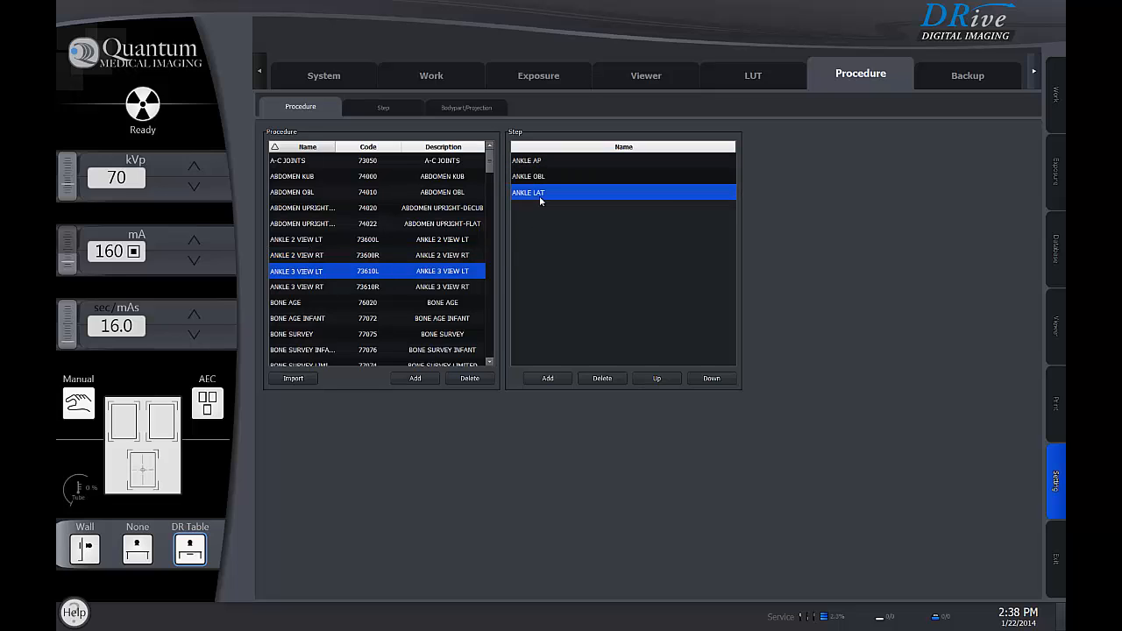
Step: Add the ANKLE - OBL projection as an extra step of the ANKLE 3 VIEW LT procedure
left_click(547, 378)
scroll(525, 429, "down", 1)
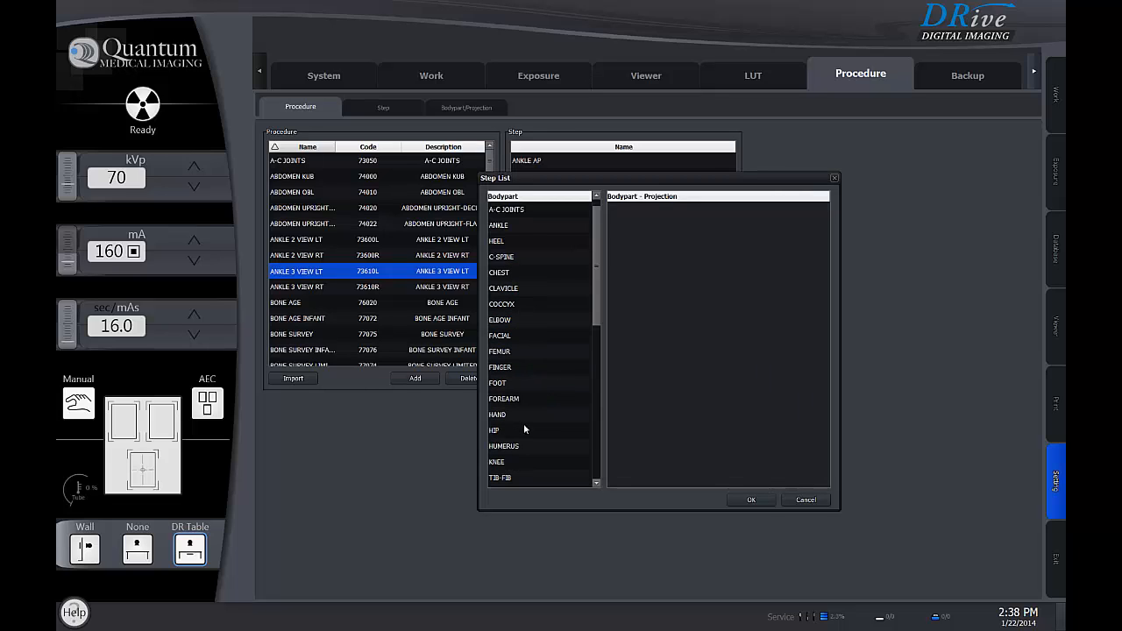
left_click(508, 227)
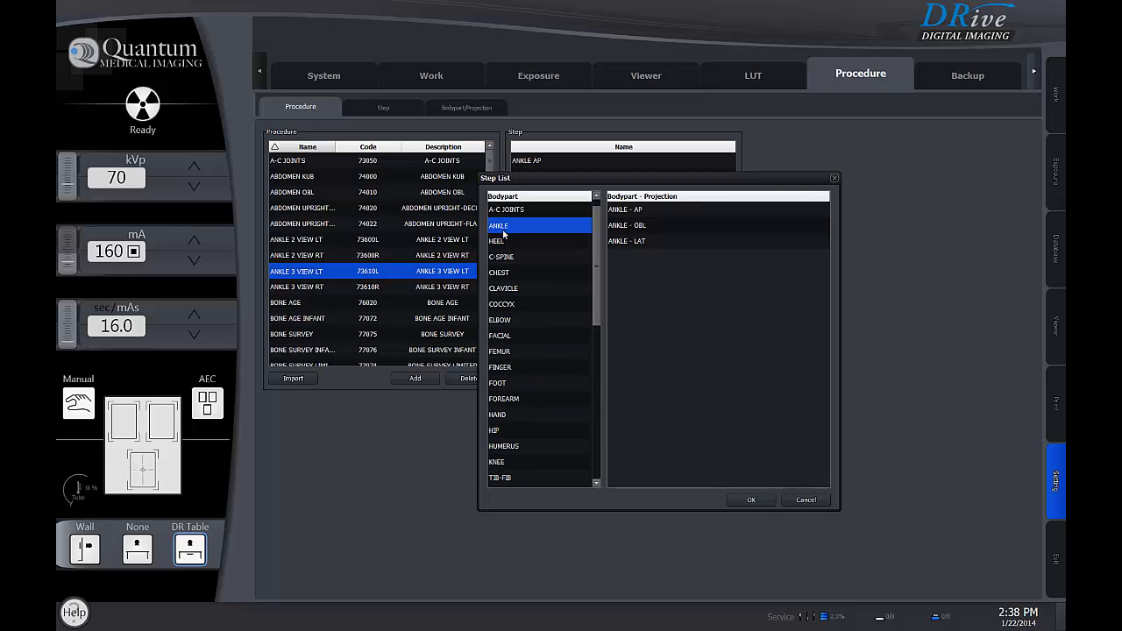
left_click(638, 227)
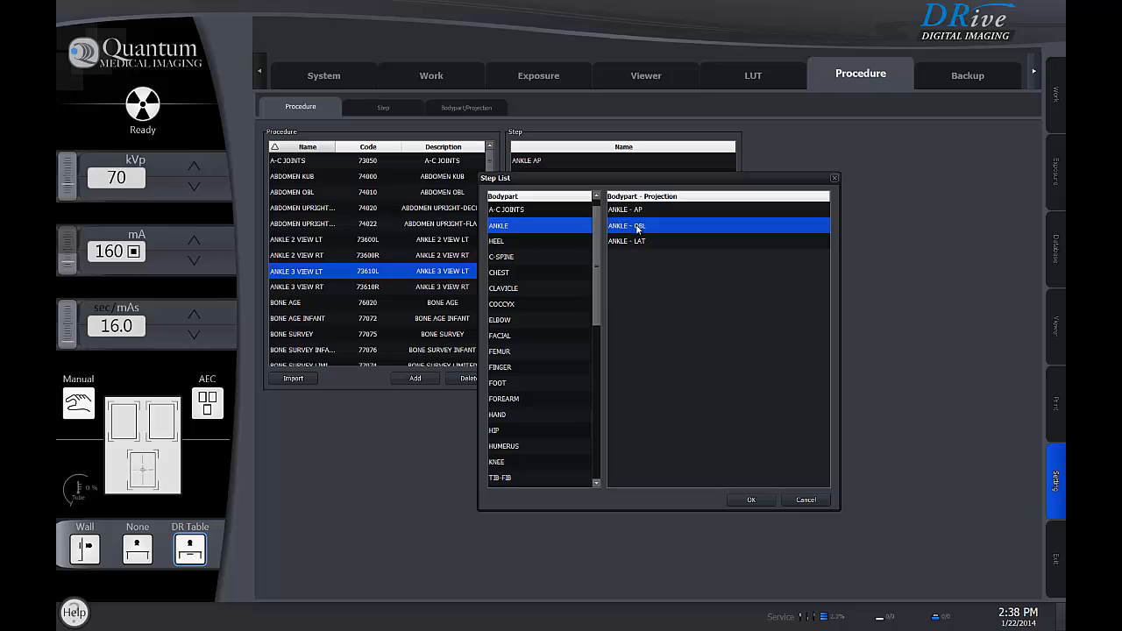
left_click(747, 500)
Step: Move the newly added ANKLE OBL step up one position and delete it from the procedure
left_click(542, 209)
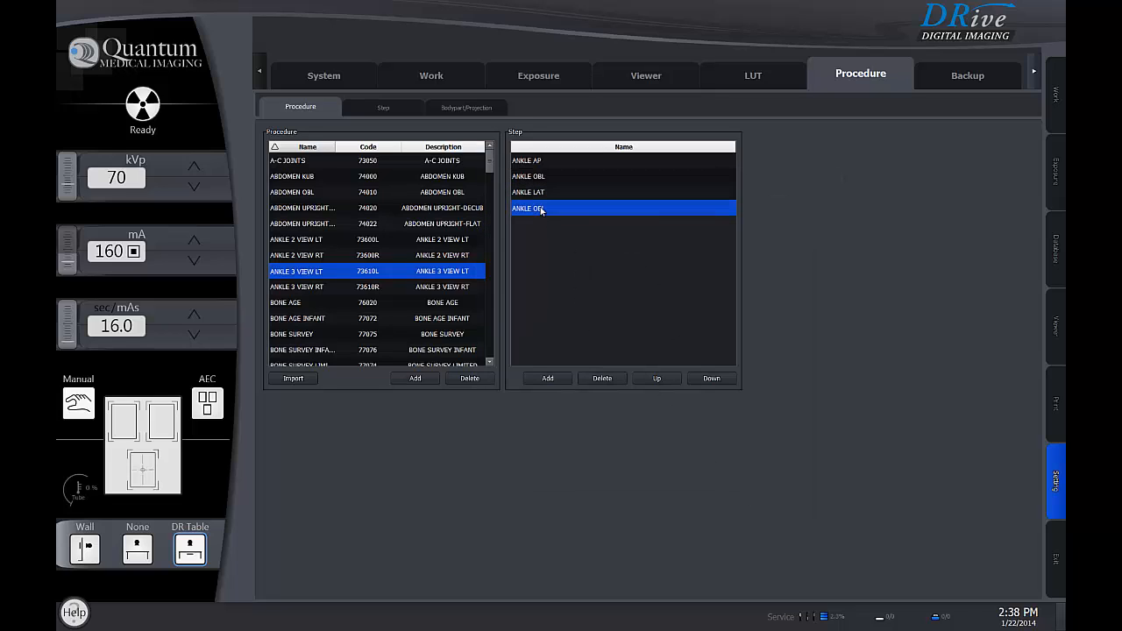
left_click(656, 378)
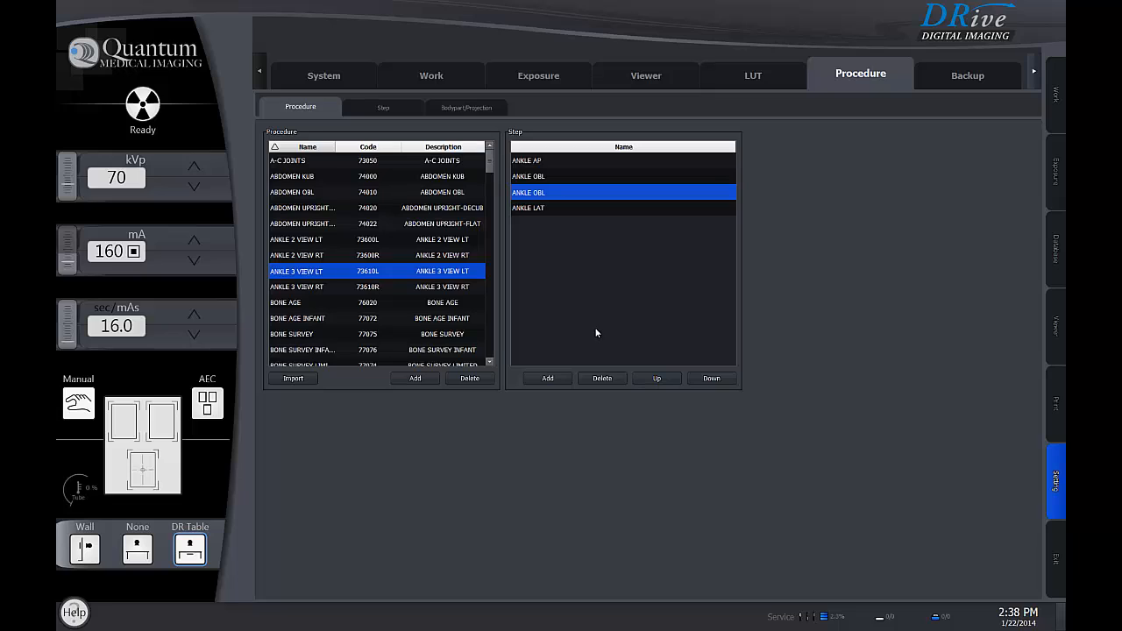
left_click(604, 380)
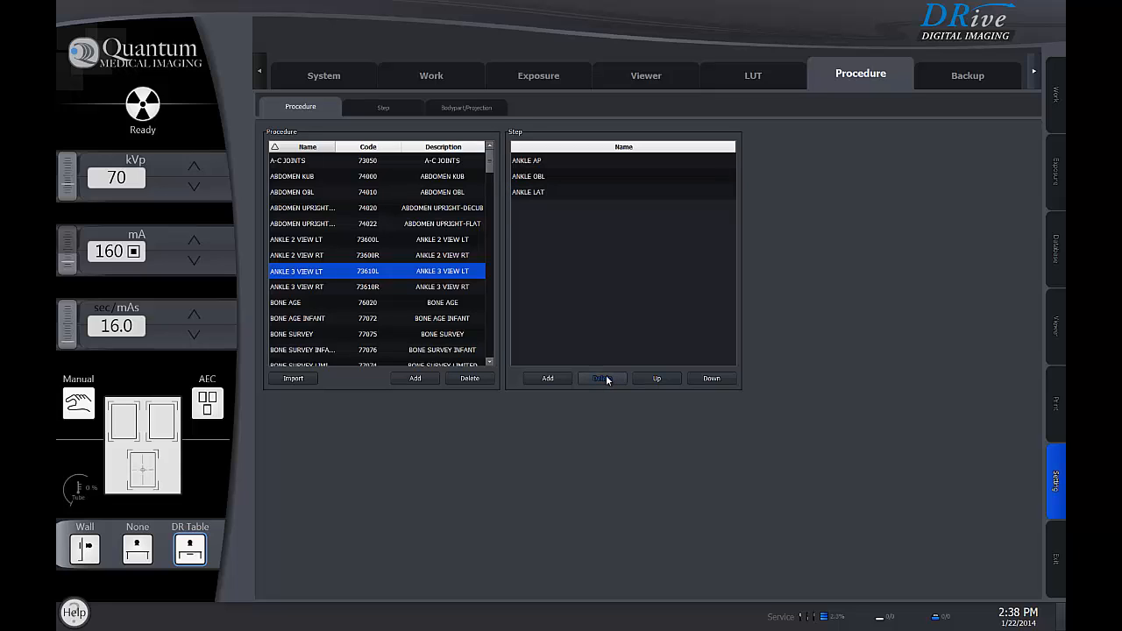
Step: Go through the remaining ANKLE LAT, OBL and AP steps of the ANKLE 3 VIEW LT procedure
left_click(525, 193)
left_click(527, 178)
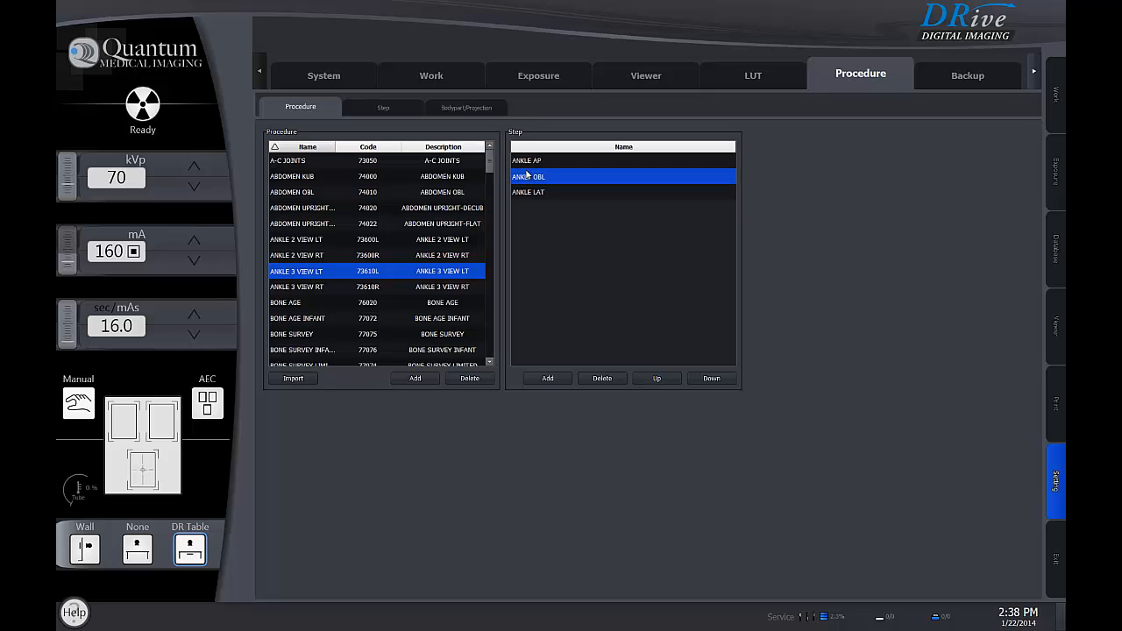
left_click(529, 161)
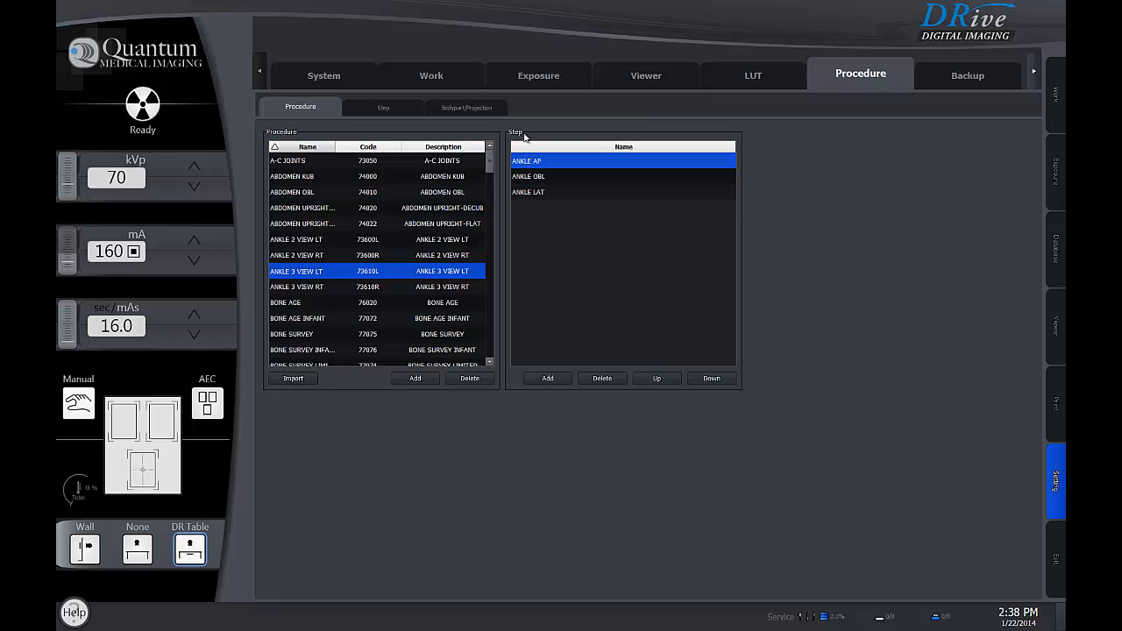
Step: Open the step settings and expand the HS4 Basic, Label and Console sections to examine their parameters
left_click(384, 108)
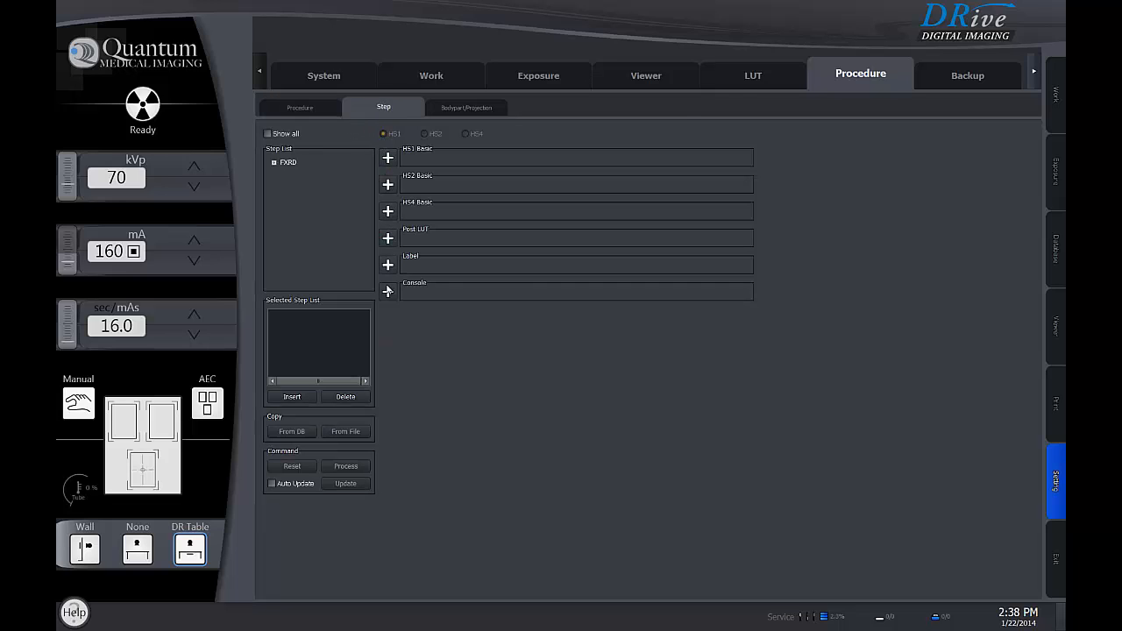
left_click(388, 213)
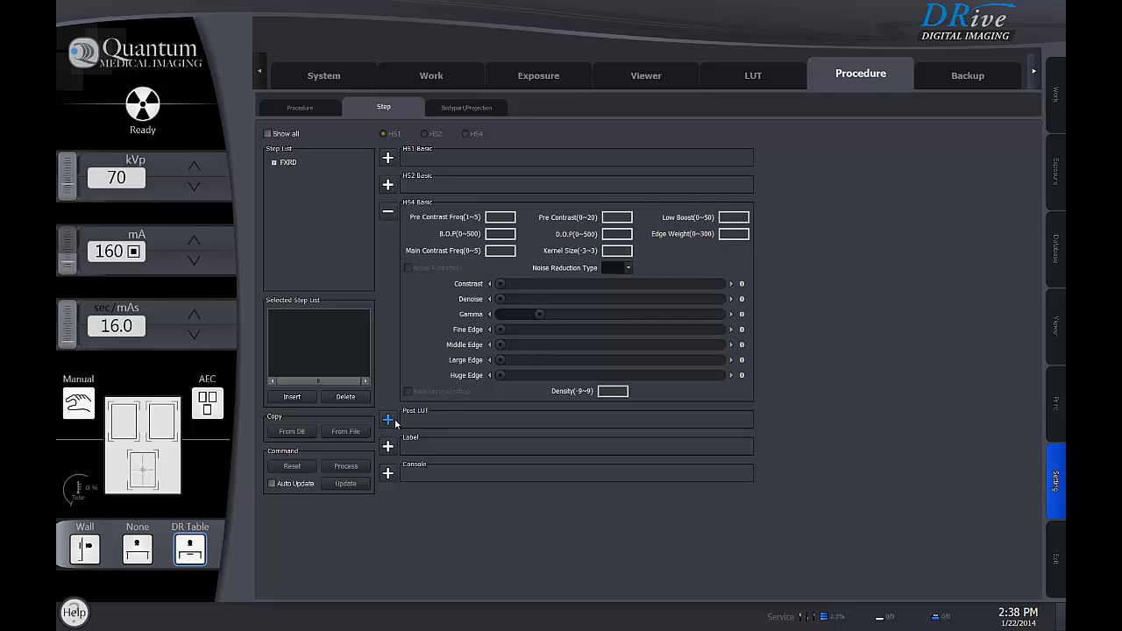
left_click(388, 448)
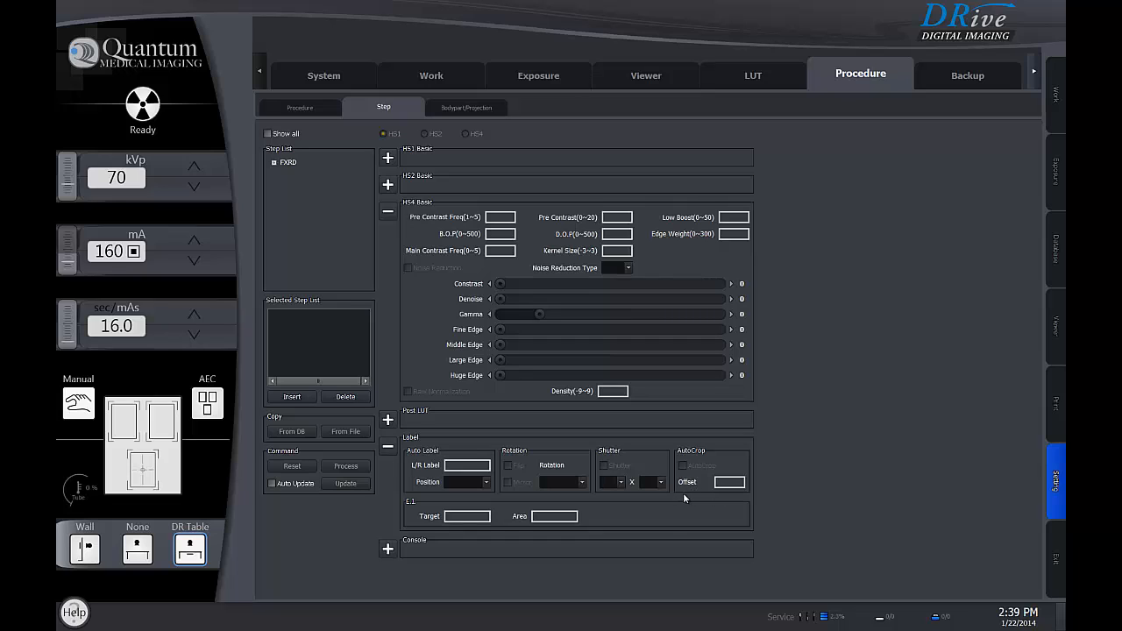
left_click(388, 550)
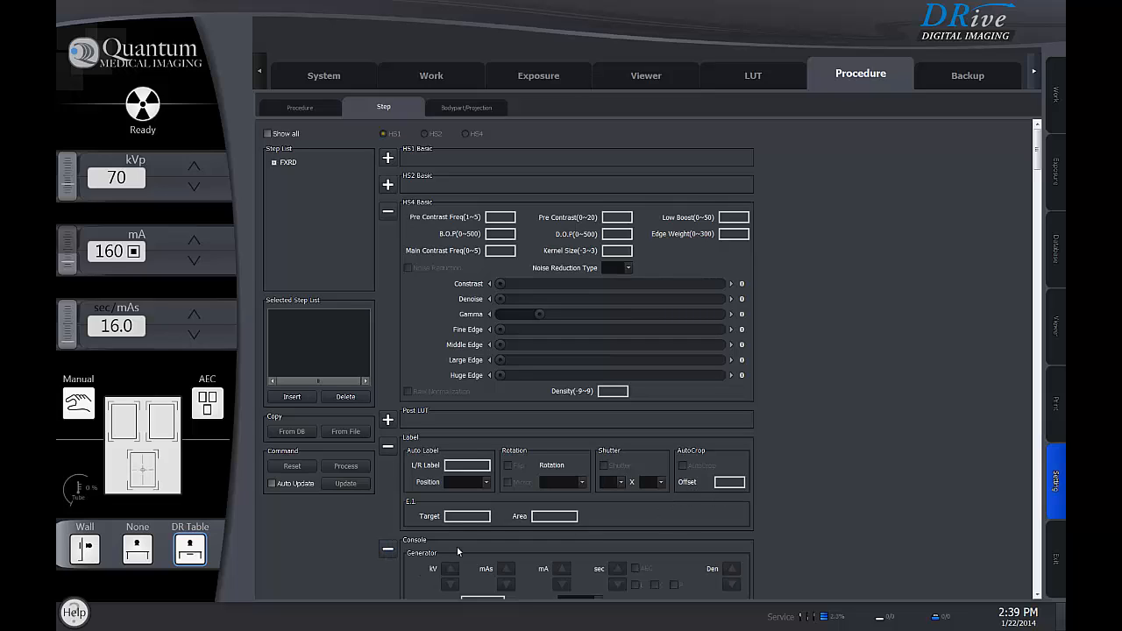
scroll(811, 509, "down", 3)
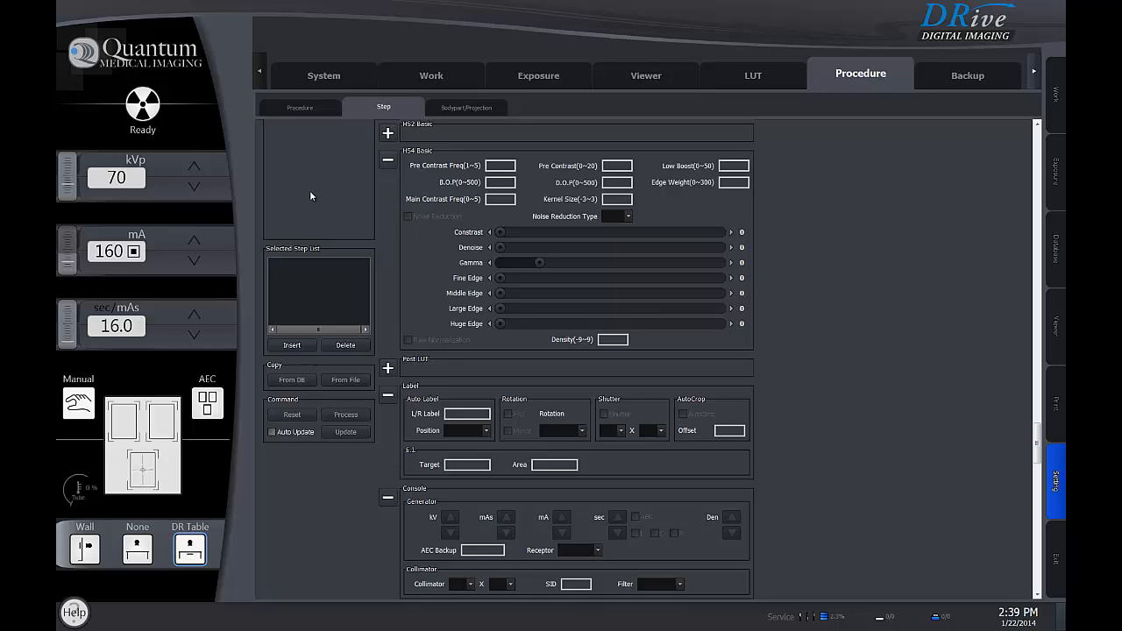
scroll(722, 229, "up", 1)
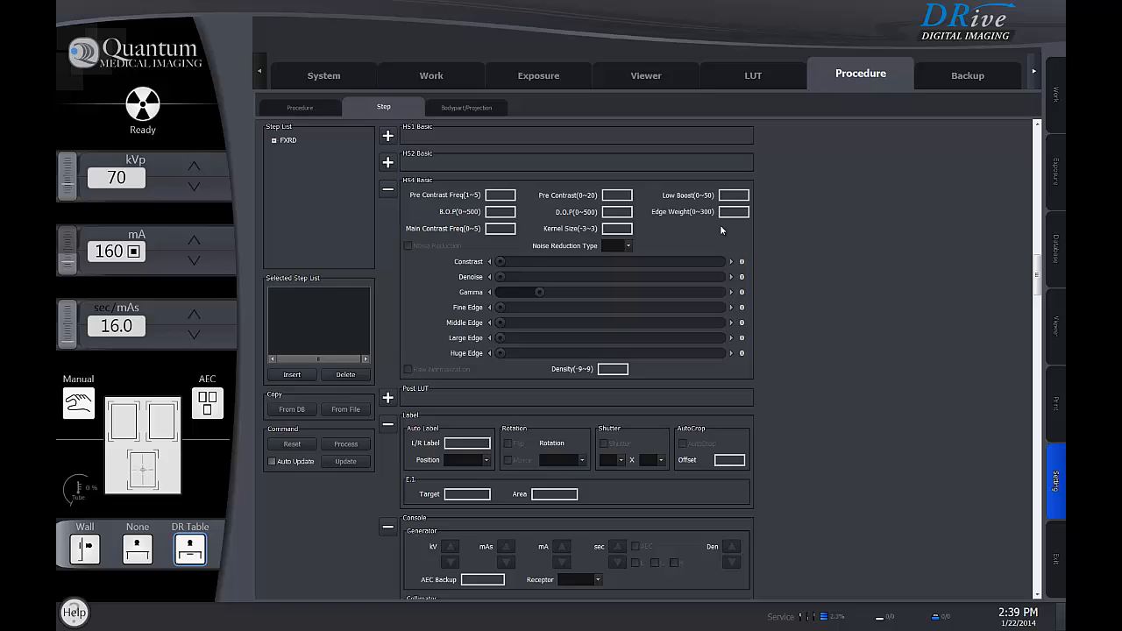
Step: Expand the FXRD step list through ANKLE and AP to show the patient size entries
left_click(275, 142)
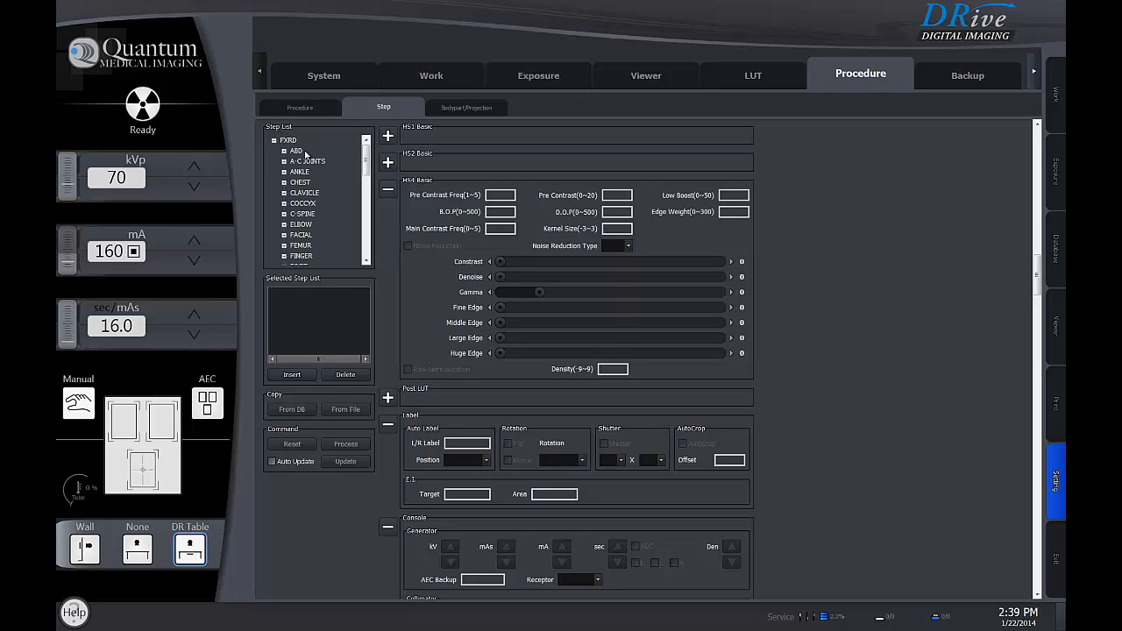
left_click(299, 173)
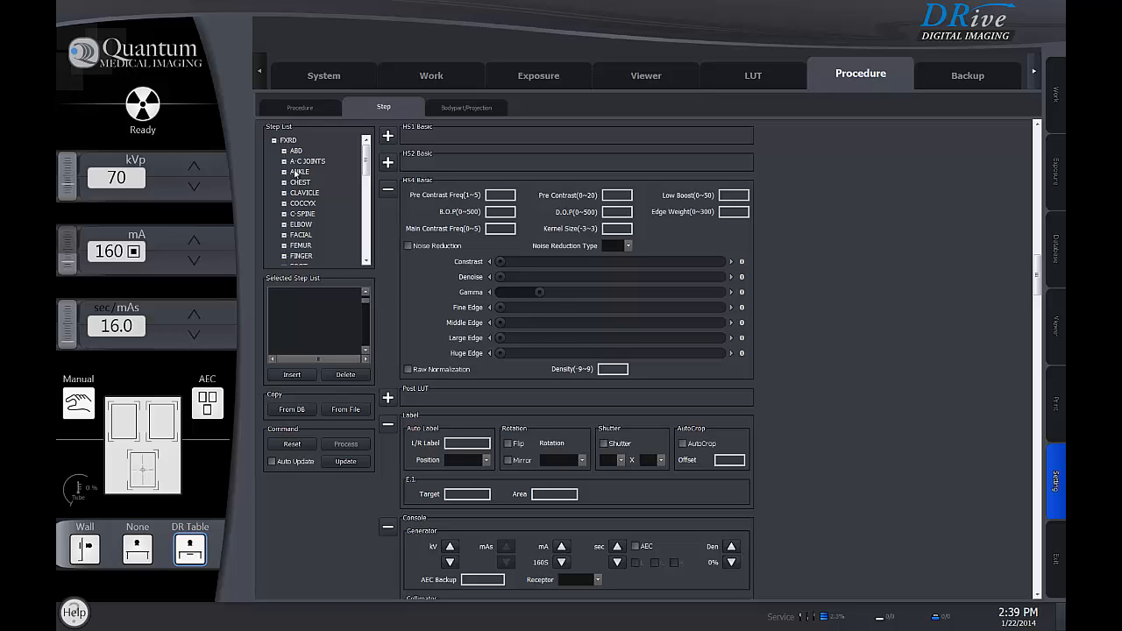
left_click(283, 174)
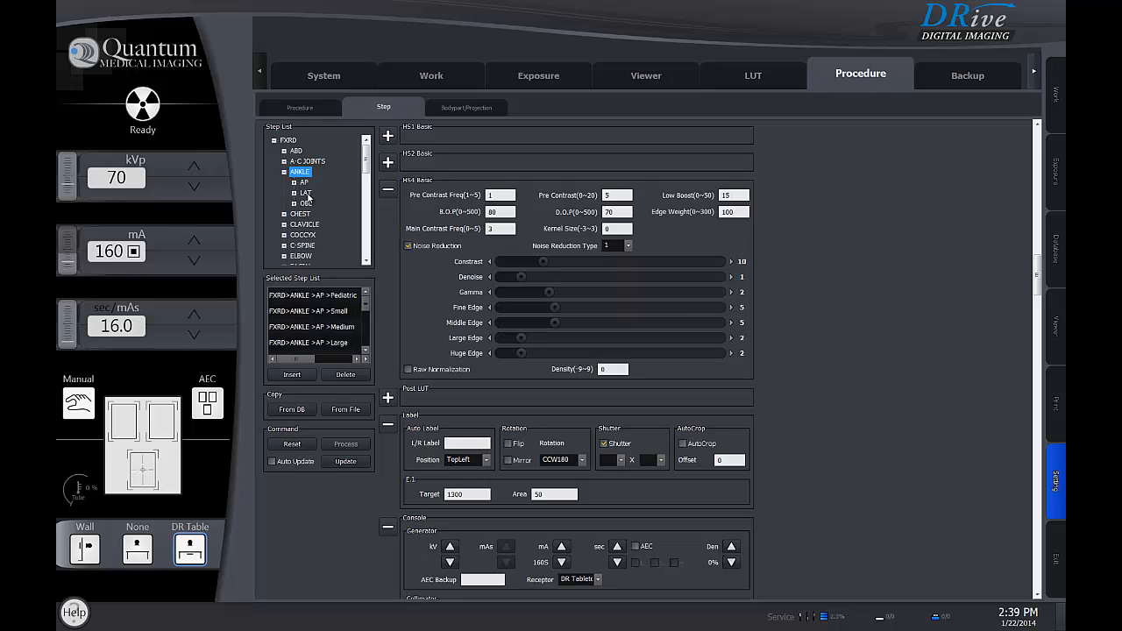
left_click(304, 182)
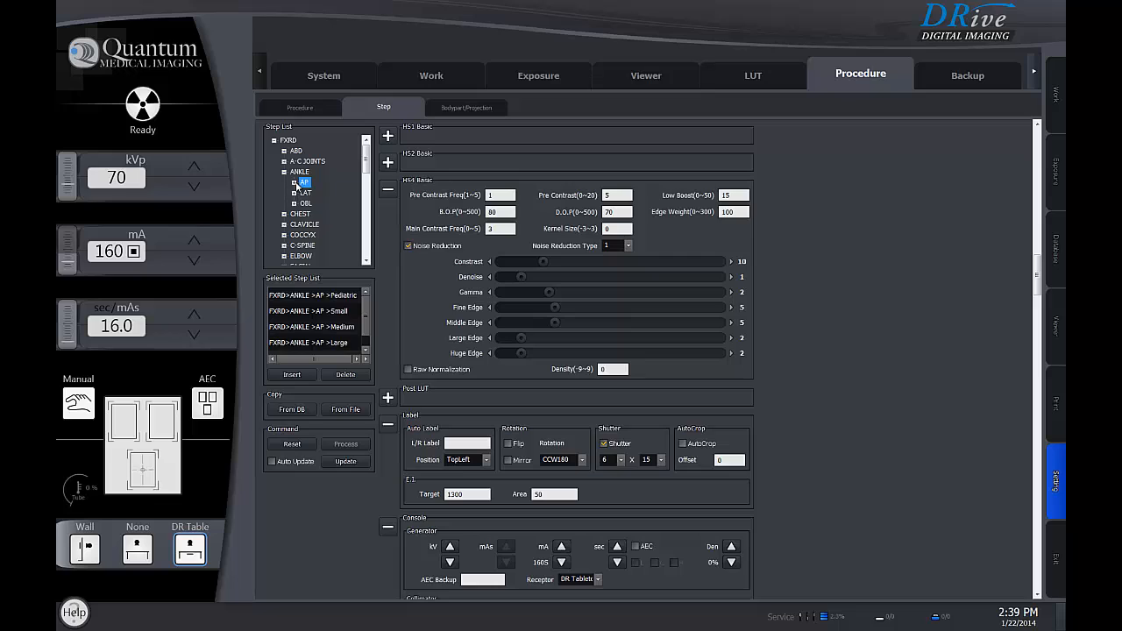
left_click(294, 182)
Step: Compare the generator settings of the ANKLE AP step for the Medium, Large and Small patient sizes
left_click(322, 214)
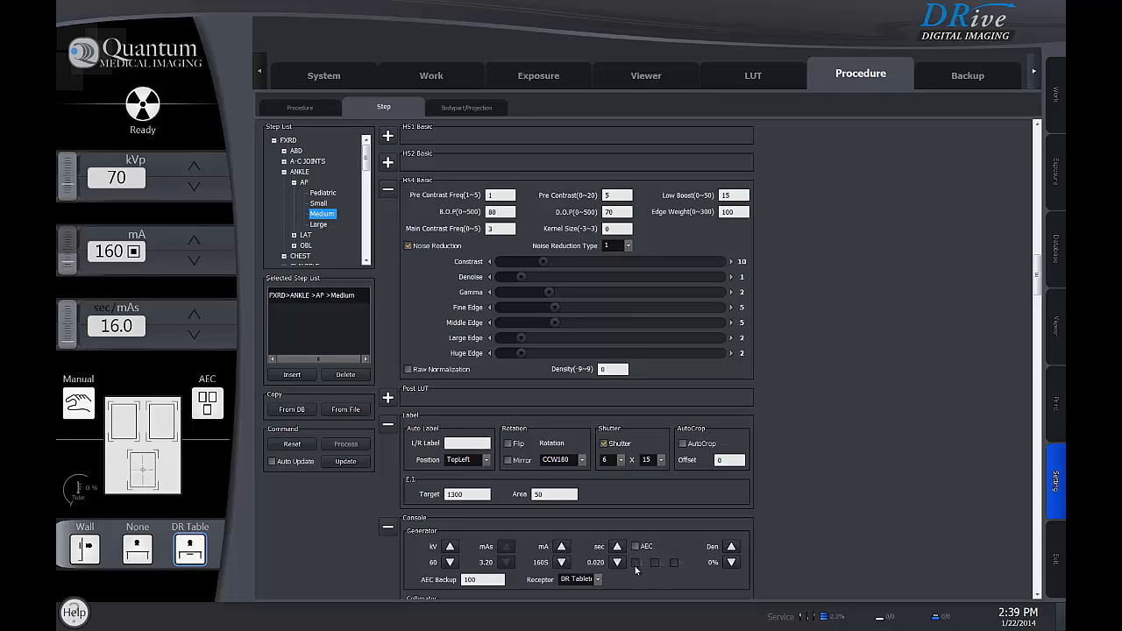
left_click(326, 226)
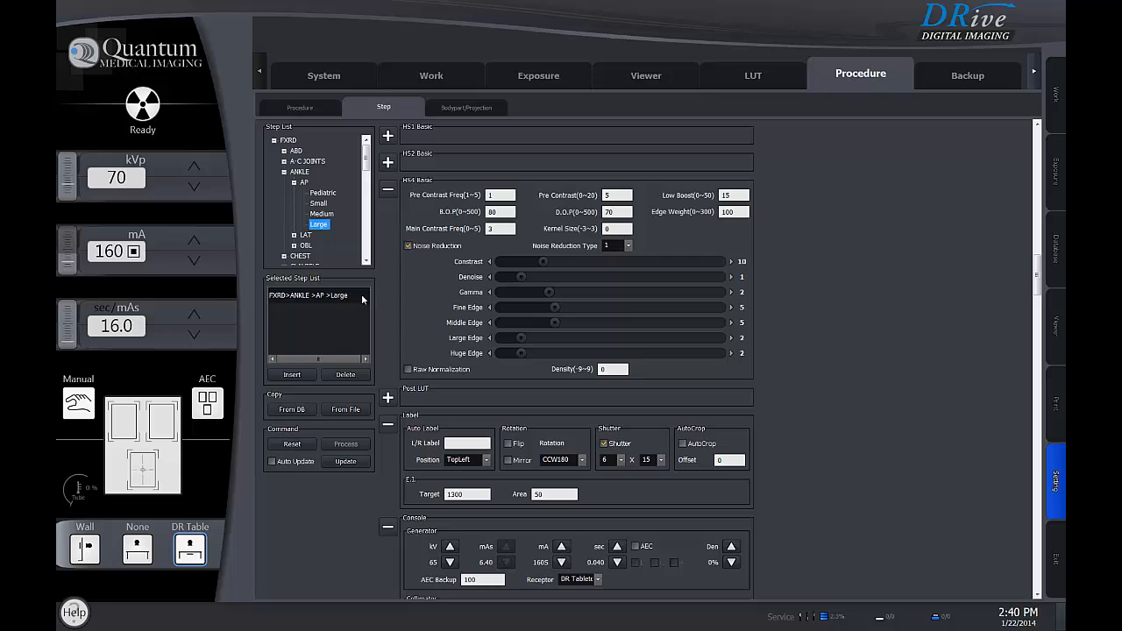
left_click(322, 214)
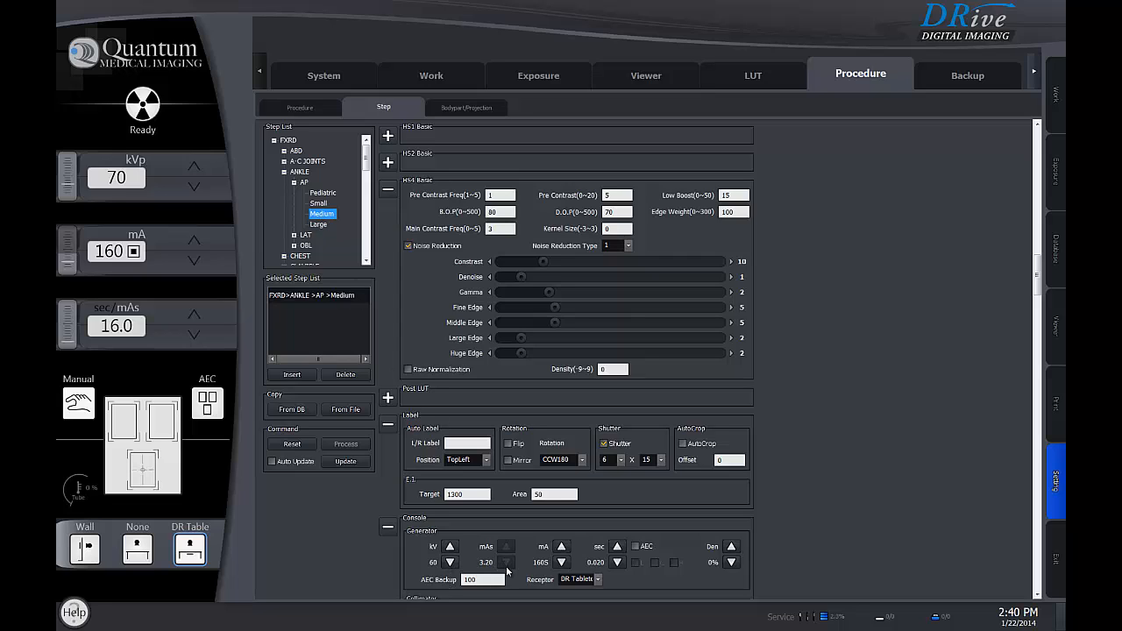
left_click(318, 205)
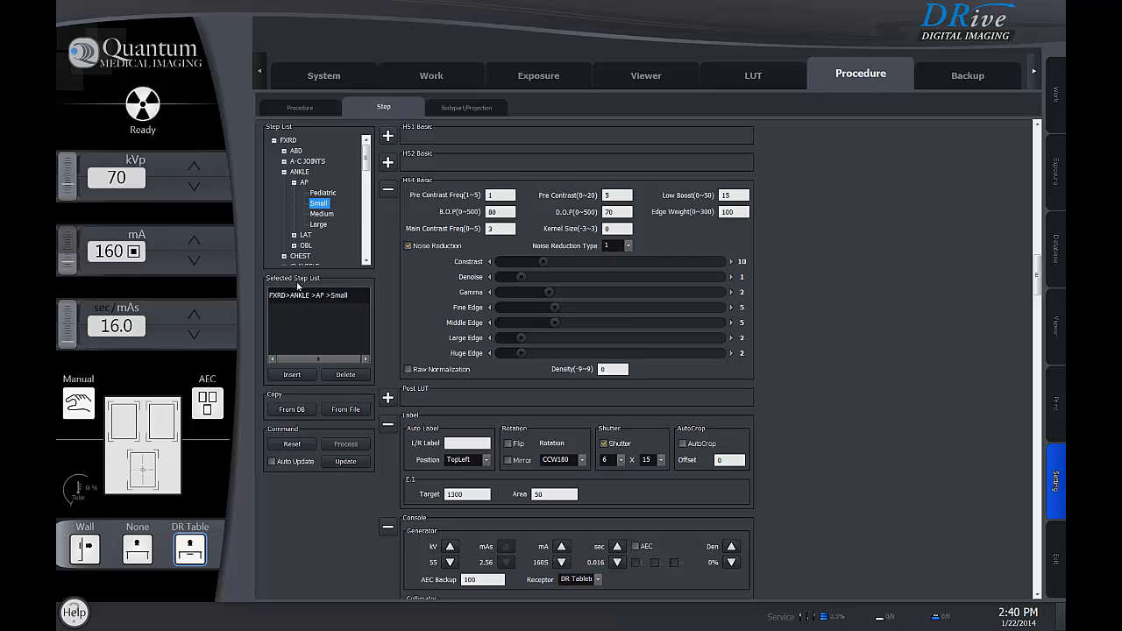
Step: Compare the E.I. target values of the ANKLE, C-SPINE and CHEST body parts, collapsing the ANKLE branch
left_click_drag(473, 494, 424, 497)
left_click(284, 174)
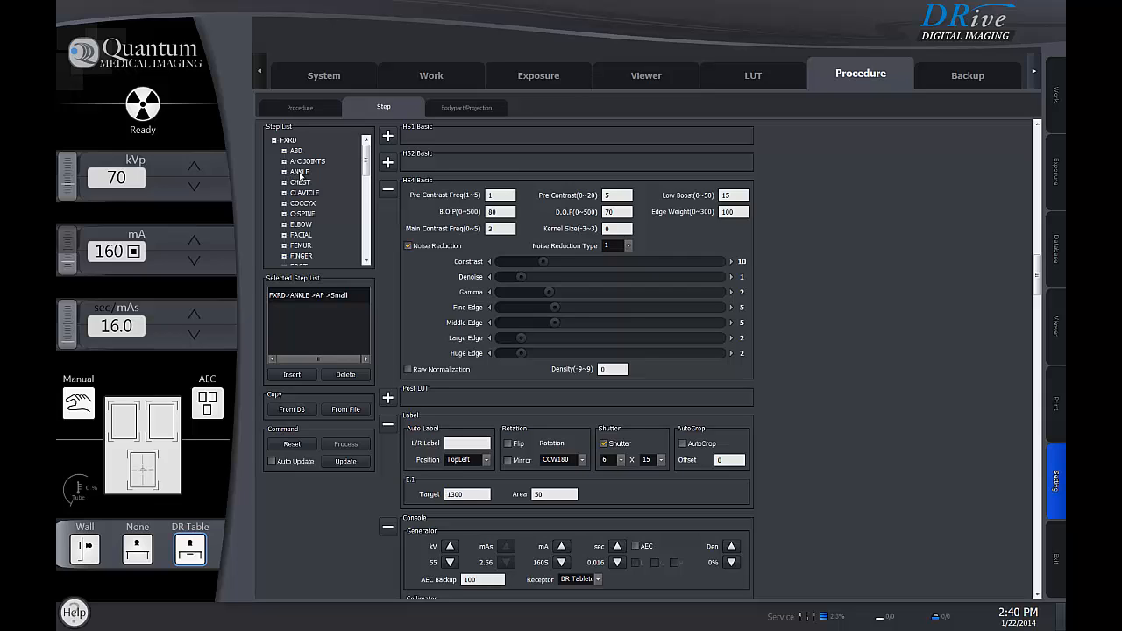
left_click(300, 173)
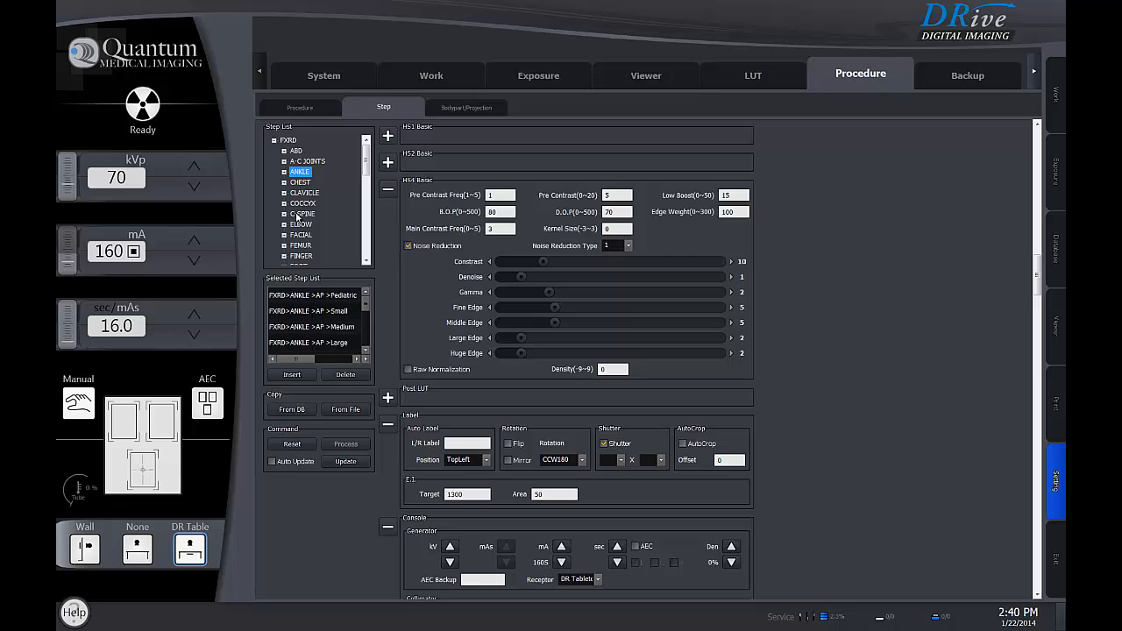
left_click(300, 213)
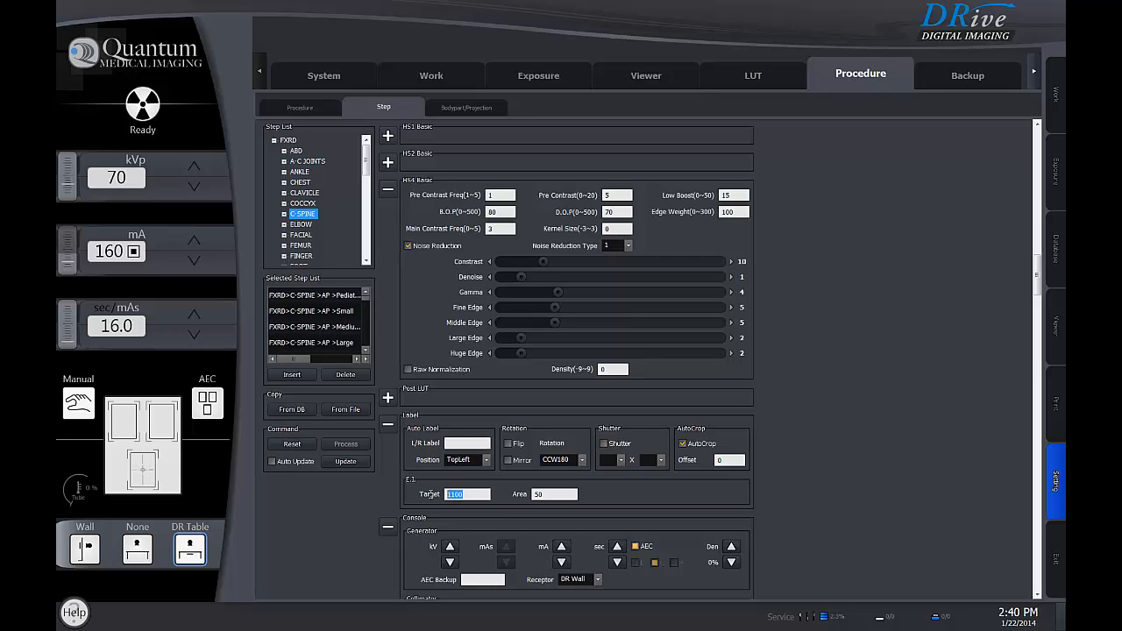
left_click(303, 183)
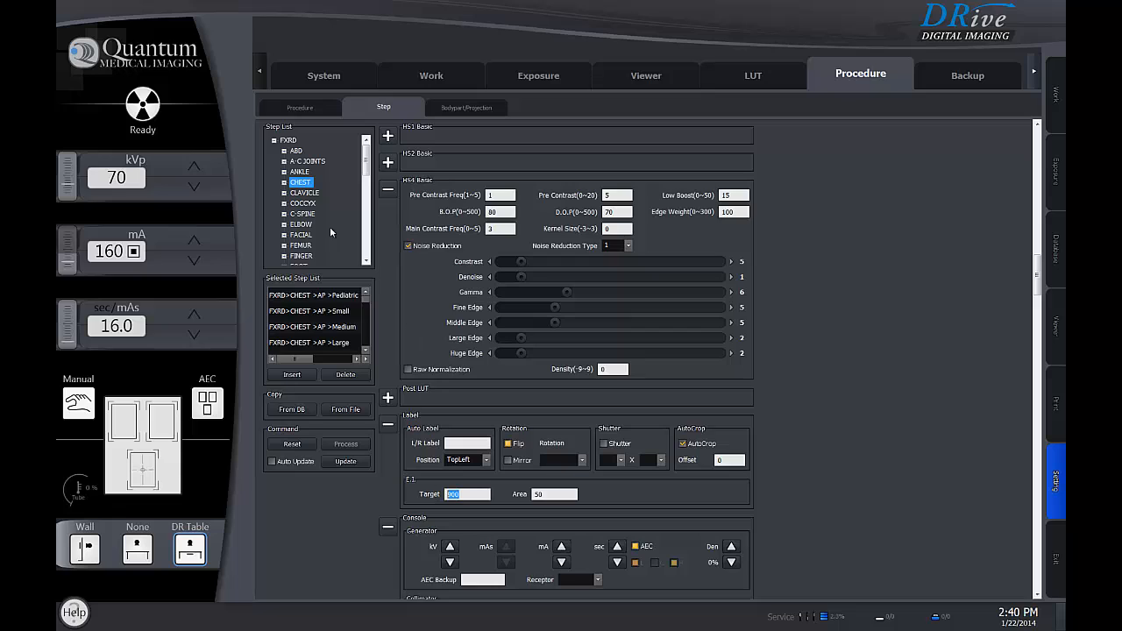
Step: Examine the generator and receptor settings of the CHEST PA step for the Medium patient size
left_click(283, 181)
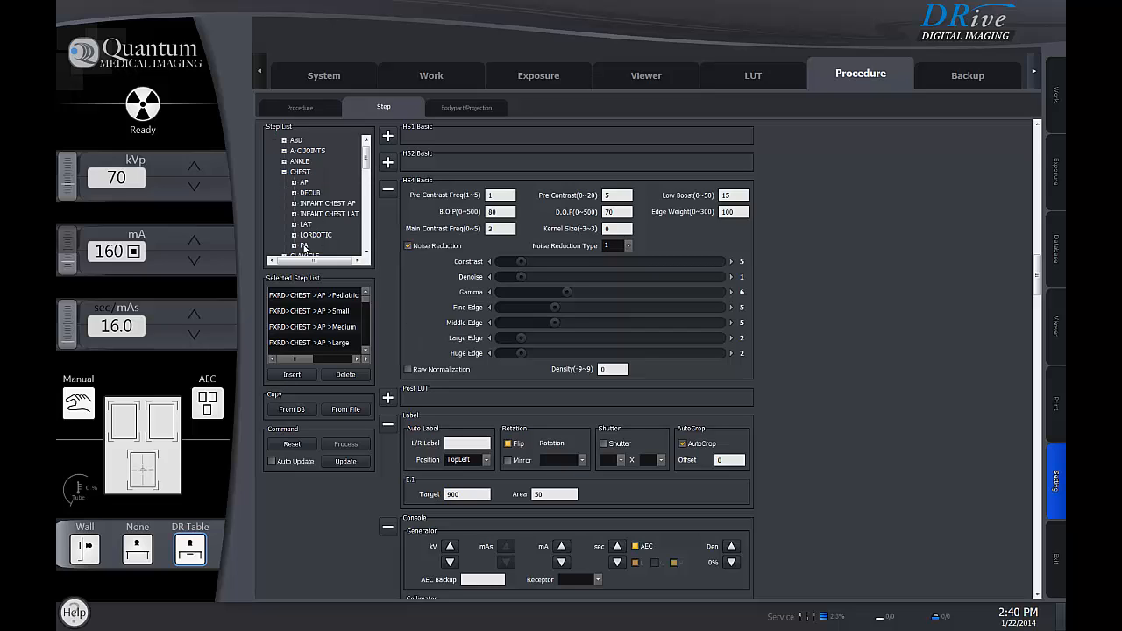
left_click(303, 246)
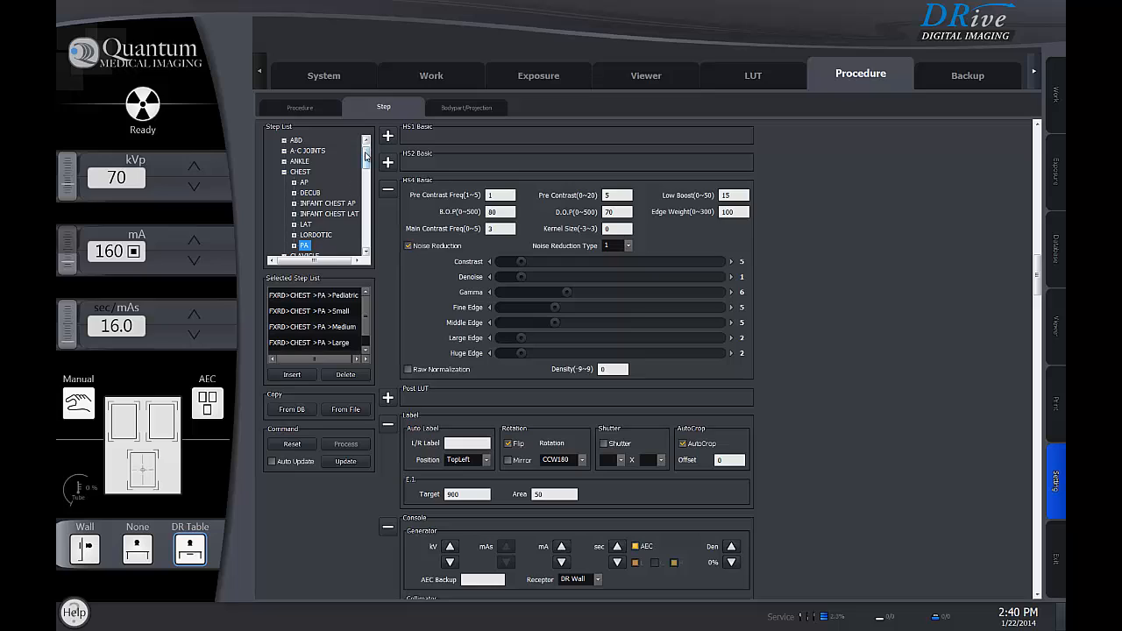
scroll(365, 156, "down", 3)
left_click(294, 172)
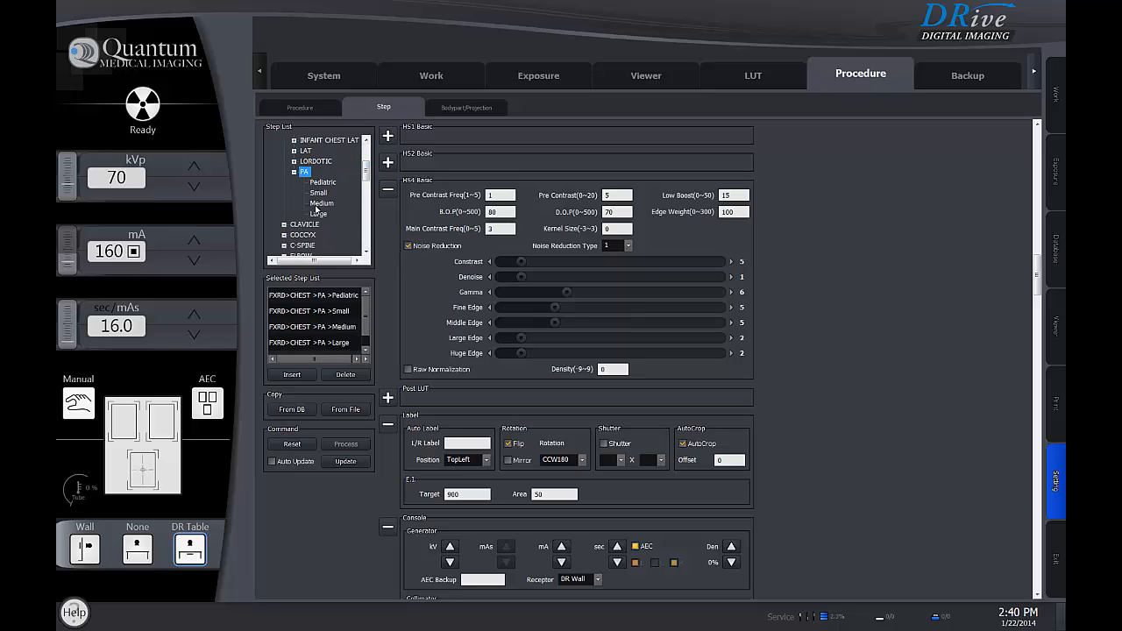
left_click(319, 203)
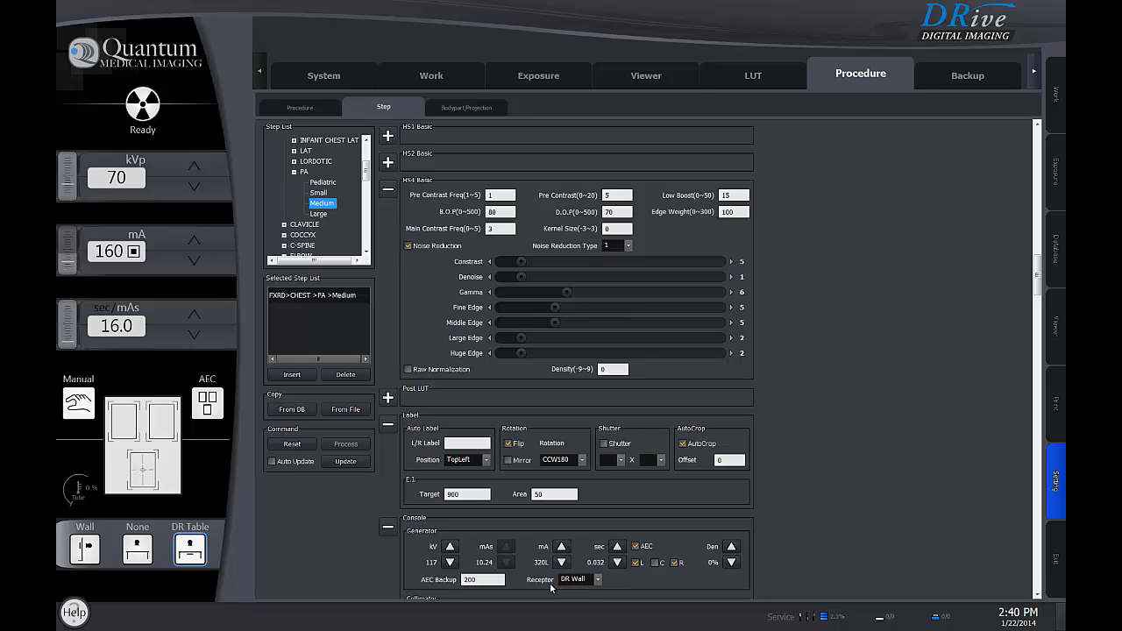
Step: Check the detector assignments of the DR Tabletop, DR Wall and DR Table receptors in the system's generator settings
left_click(324, 79)
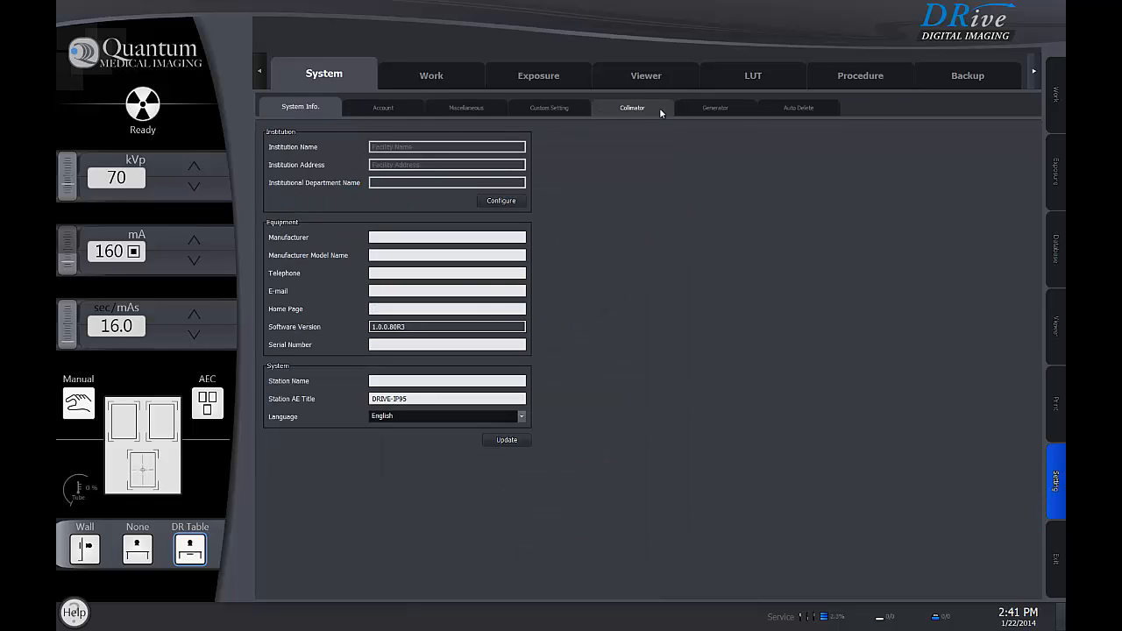
left_click(714, 107)
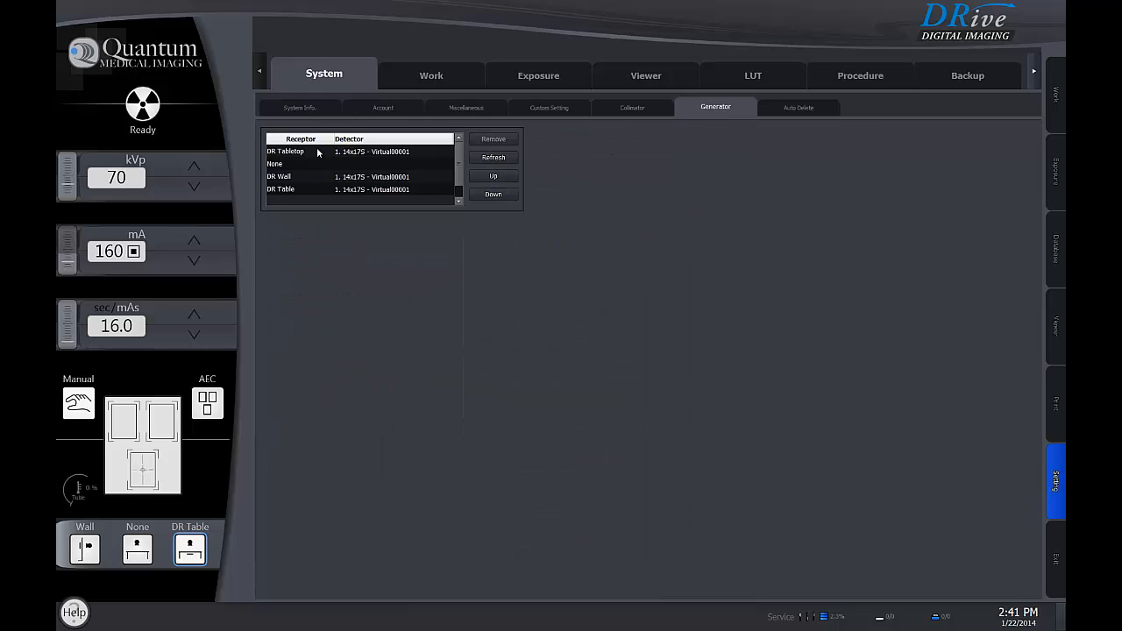
left_click(287, 153)
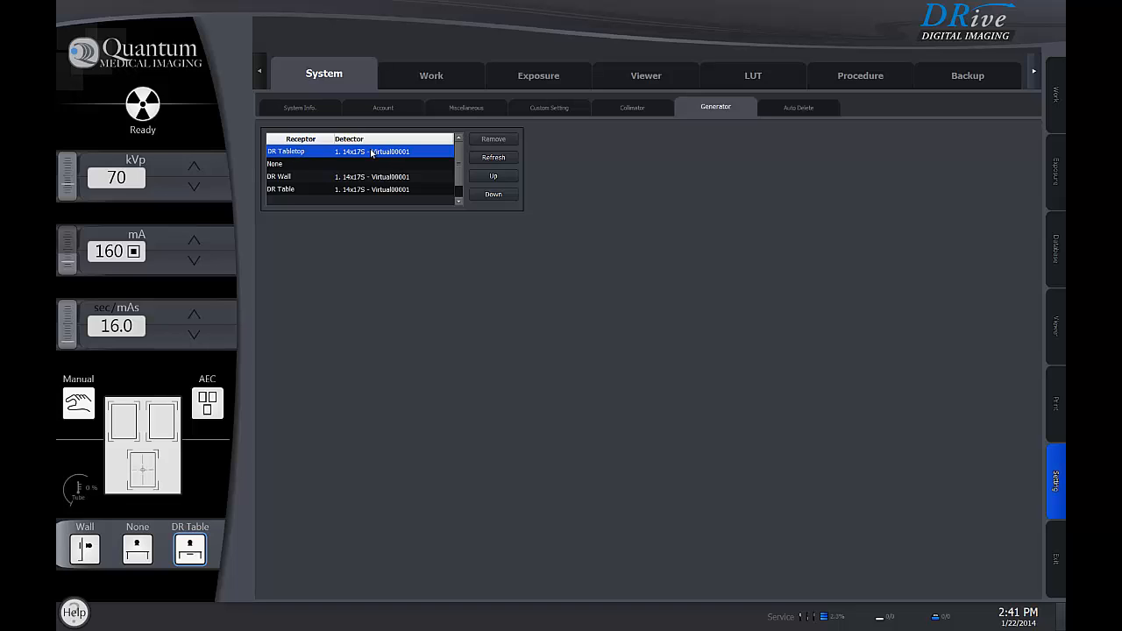
left_click(289, 179)
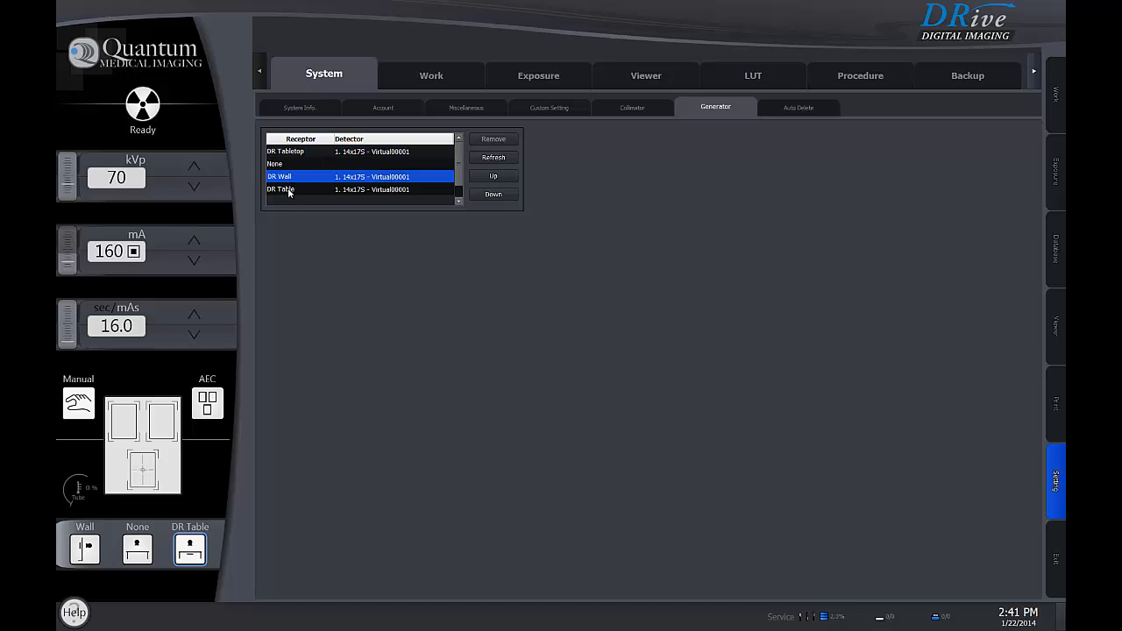
left_click(289, 191)
left_click(299, 152)
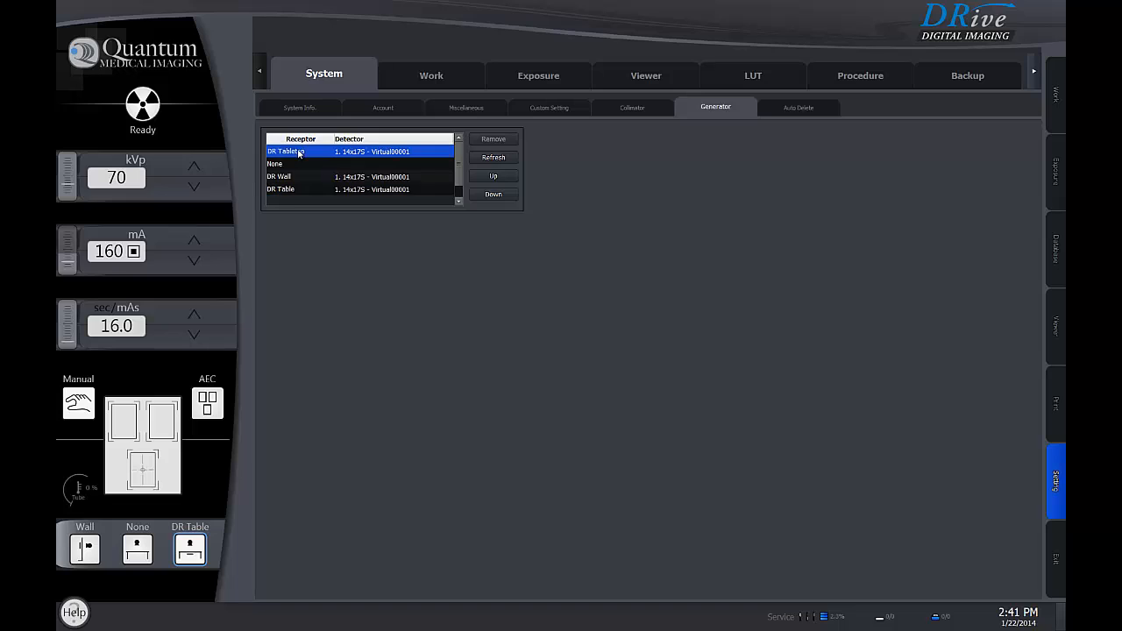